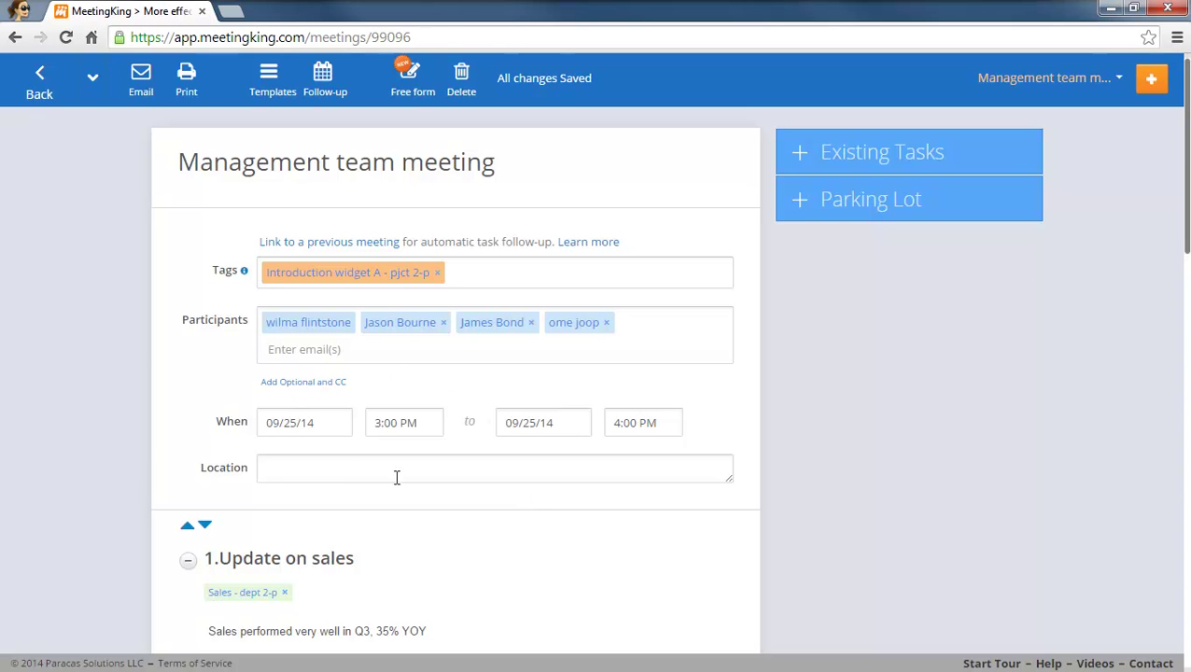
- Look through the Management team meeting's topics and create a follow-up meeting from it
scroll(412, 543, down, 4)
scroll(395, 424, down, 5)
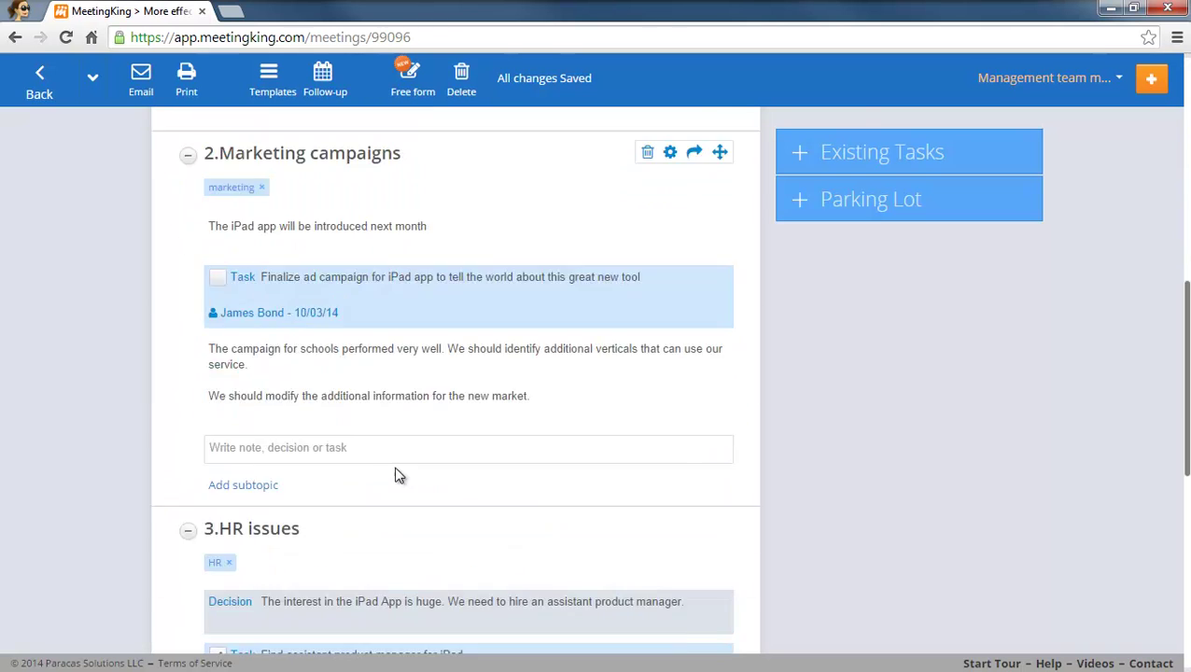
scroll(403, 505, up, 9)
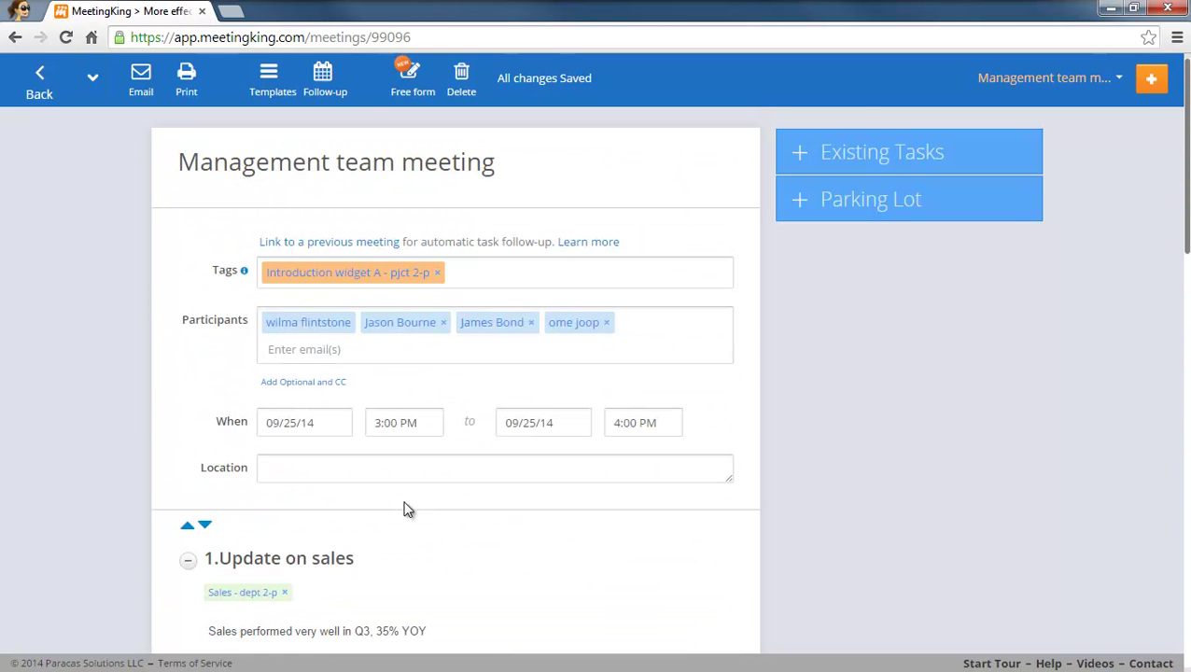
click(321, 77)
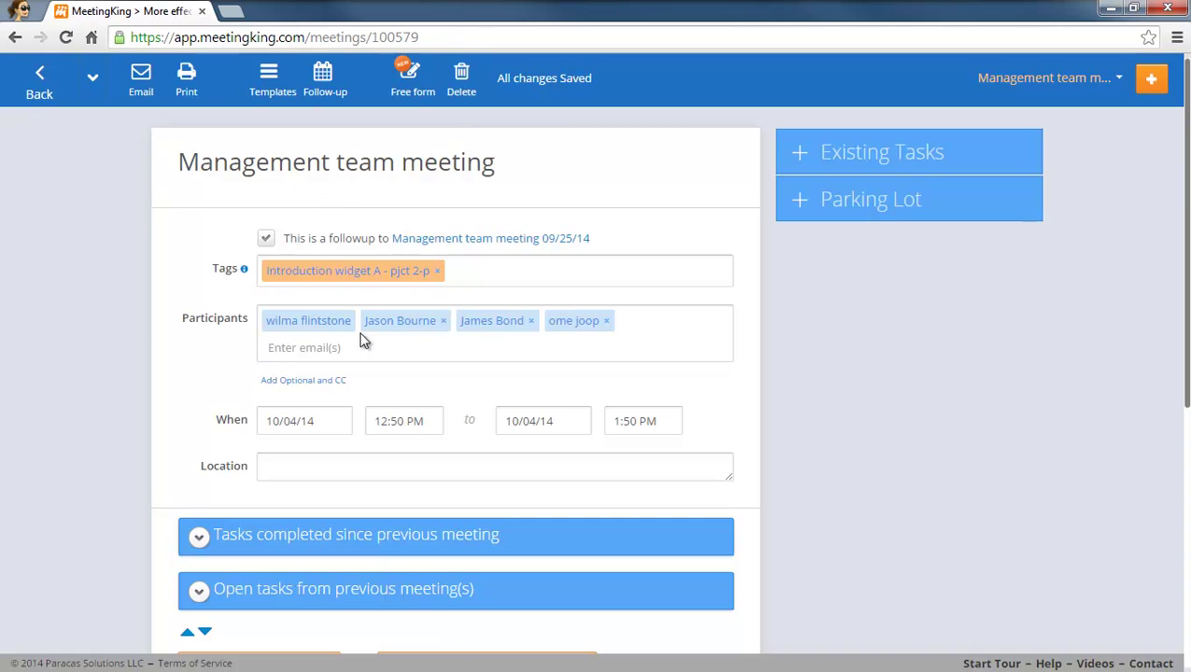
- Schedule the follow-up meeting for 10/02/14 from 1:00 PM to 2:00 PM
click(300, 425)
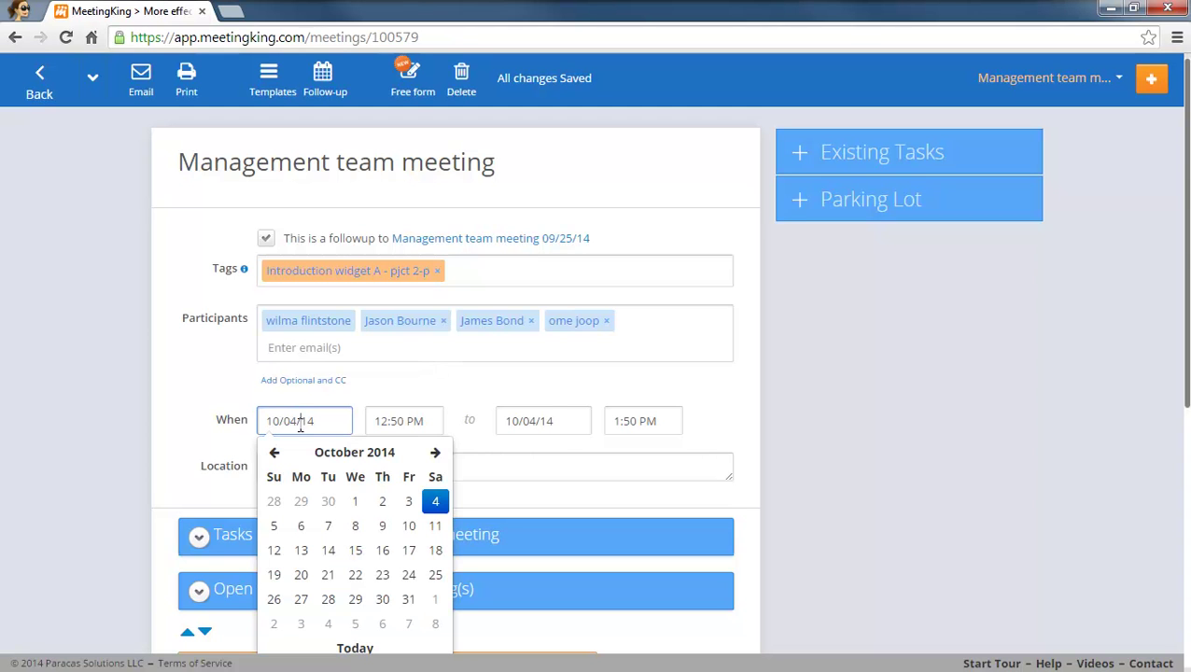
click(382, 504)
click(522, 421)
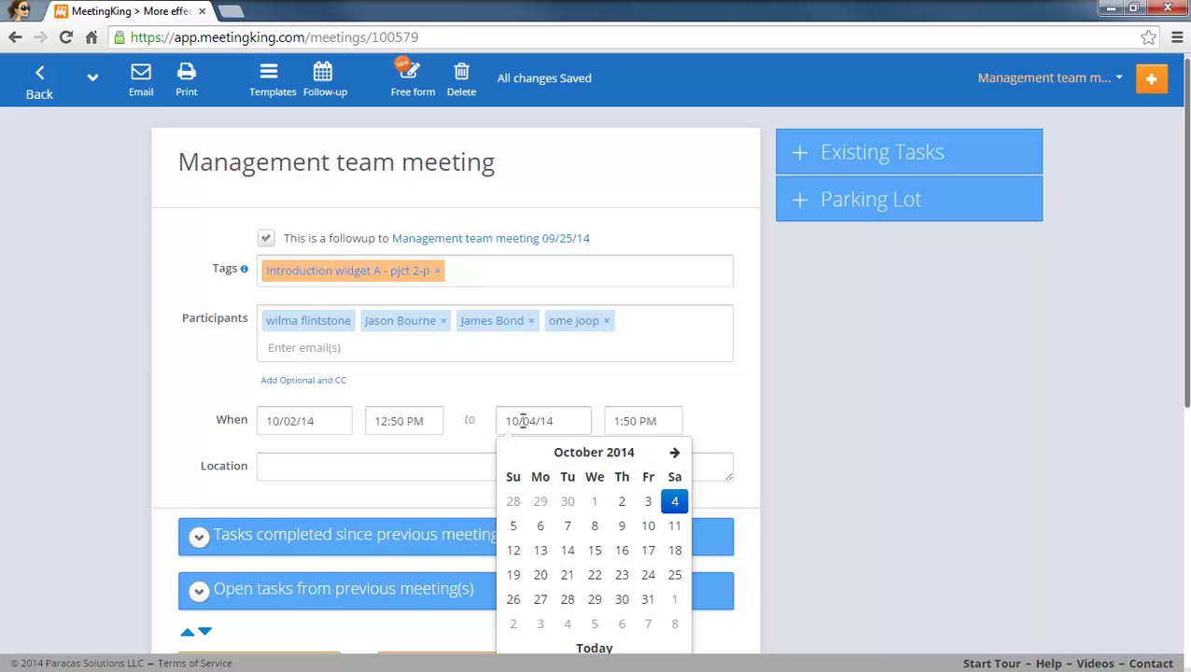
click(620, 503)
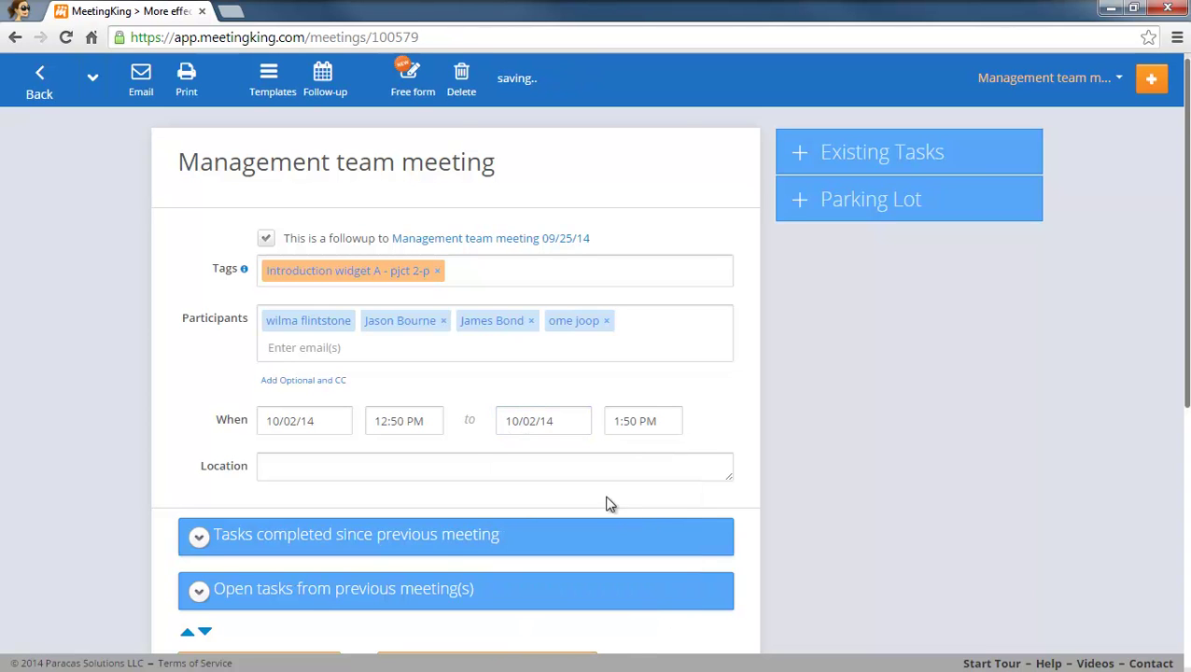
click(401, 422)
click(405, 492)
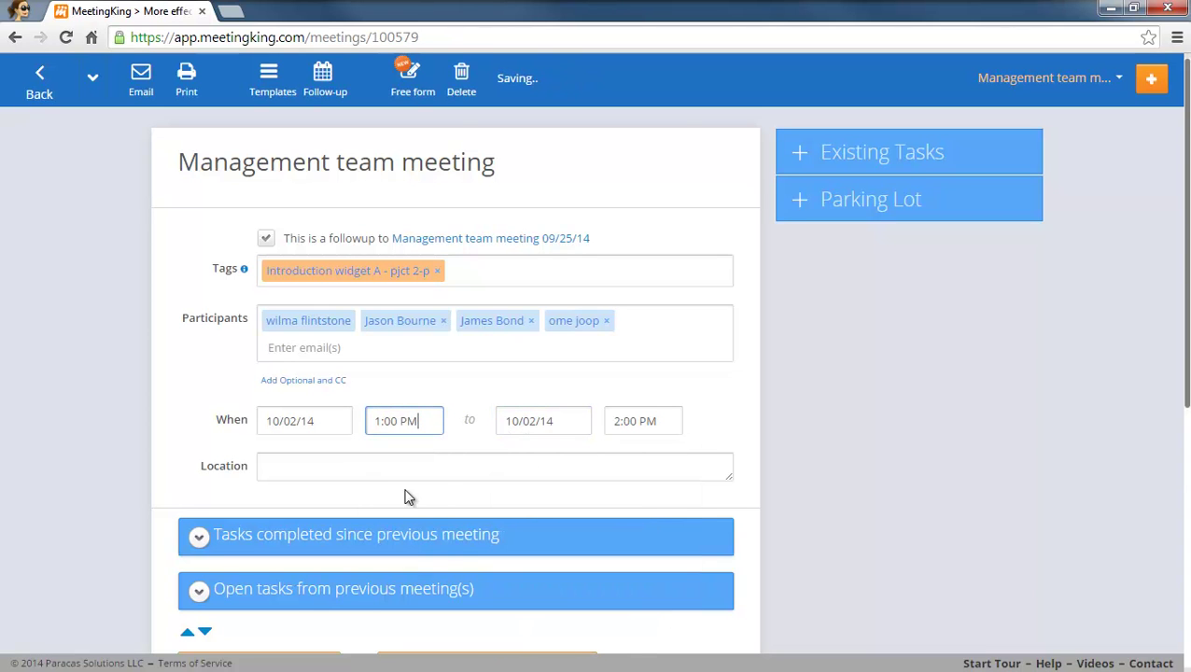
- Expand the follow-up meeting's lists of tasks completed since the previous meeting and open tasks from previous meetings to review them
scroll(211, 398, down, 1)
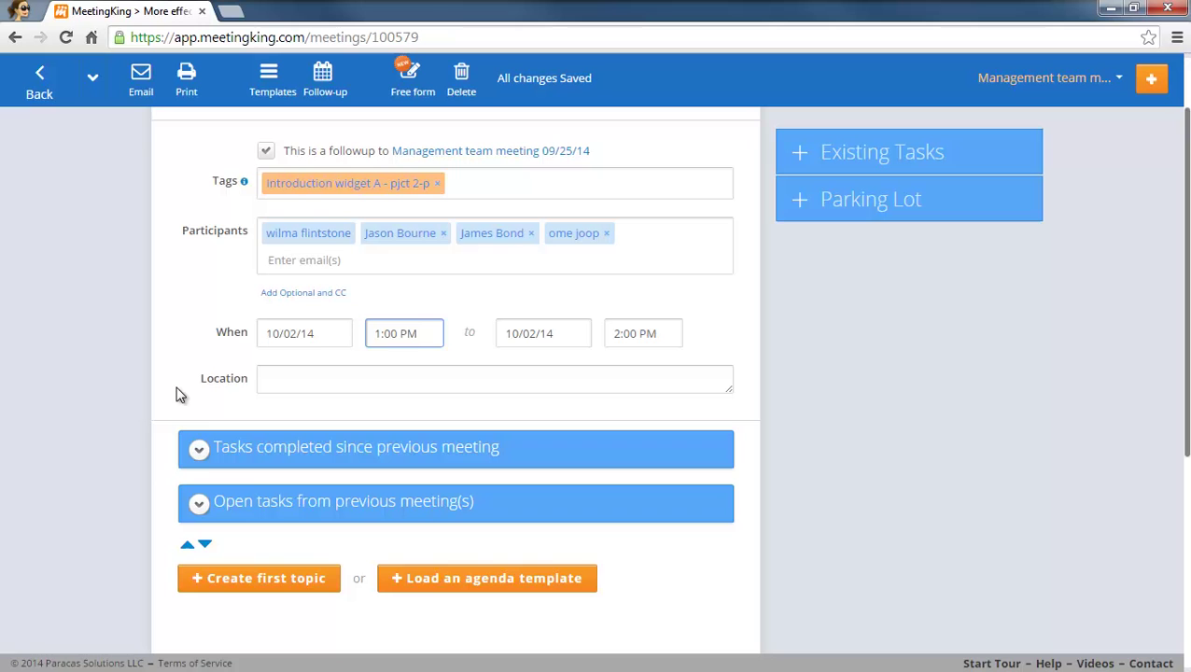
click(199, 450)
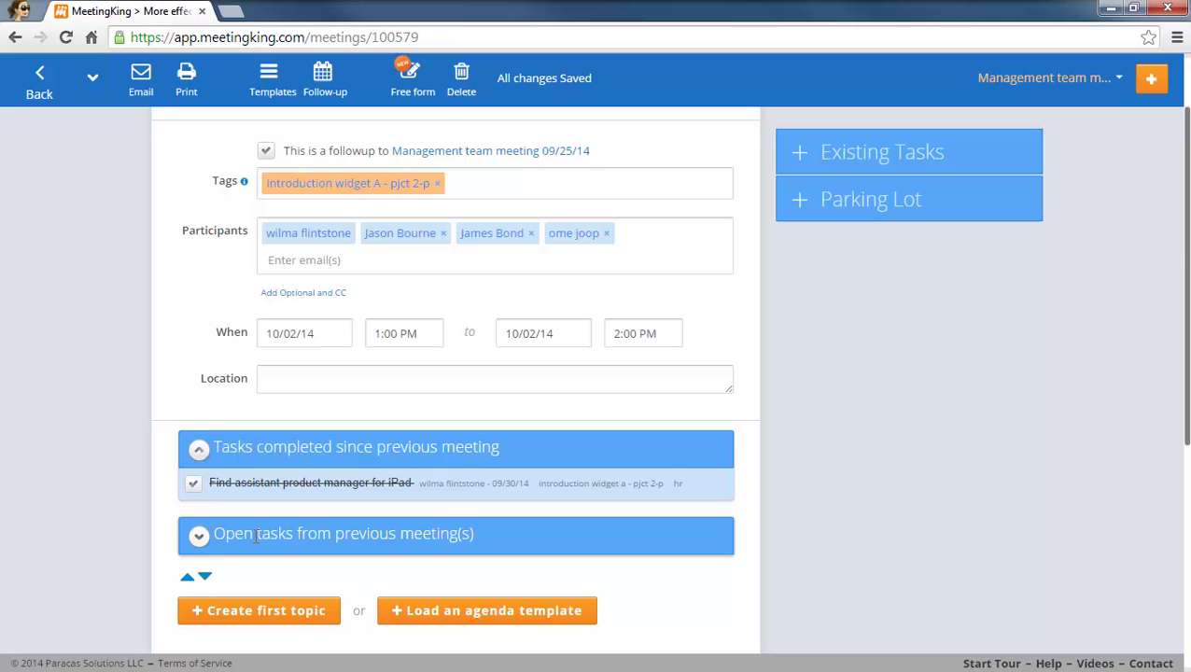
click(200, 537)
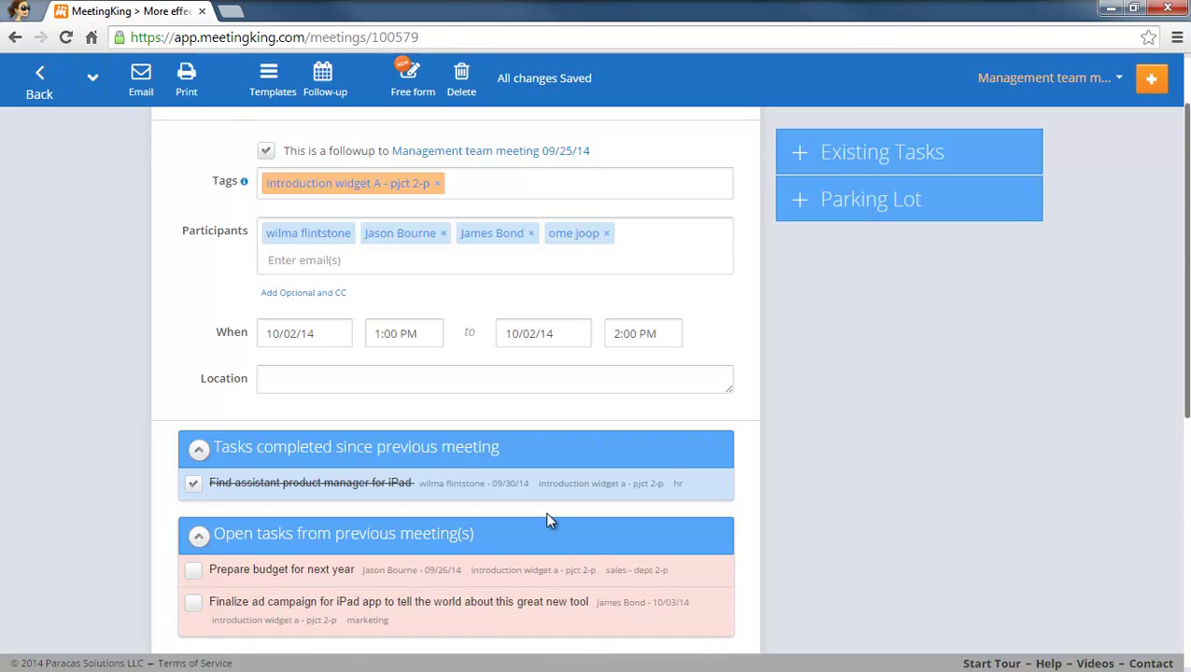
scroll(560, 517, down, 2)
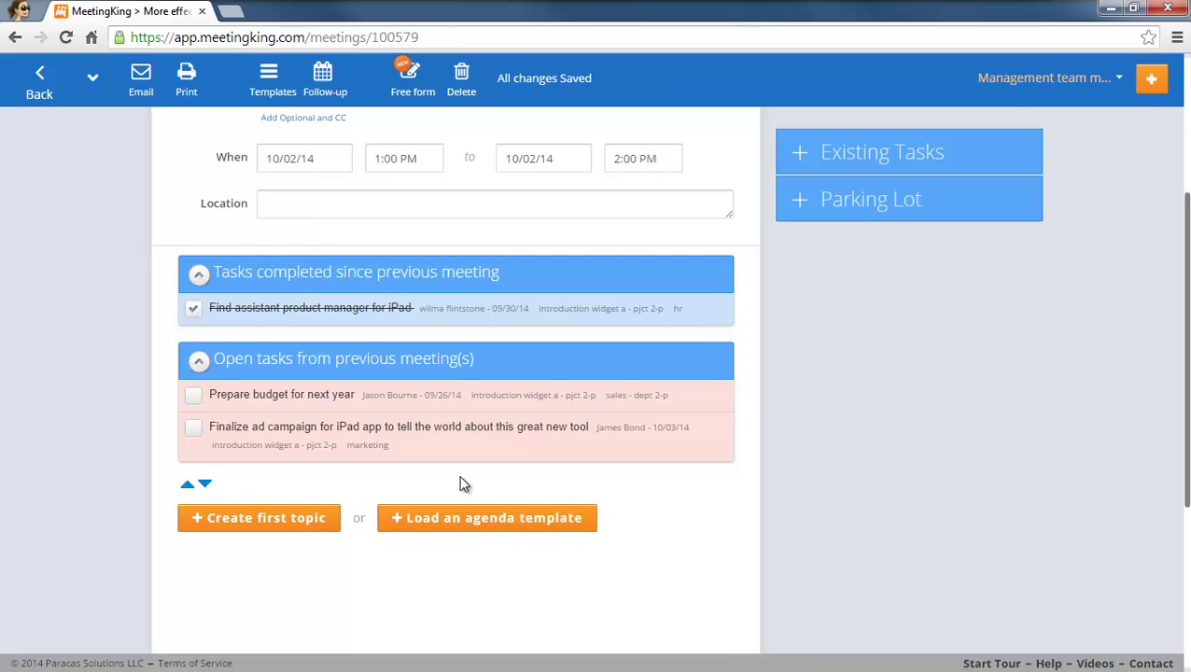
- Rename the follow-up meeting "2nd Management team meeting"
scroll(461, 476, up, 3)
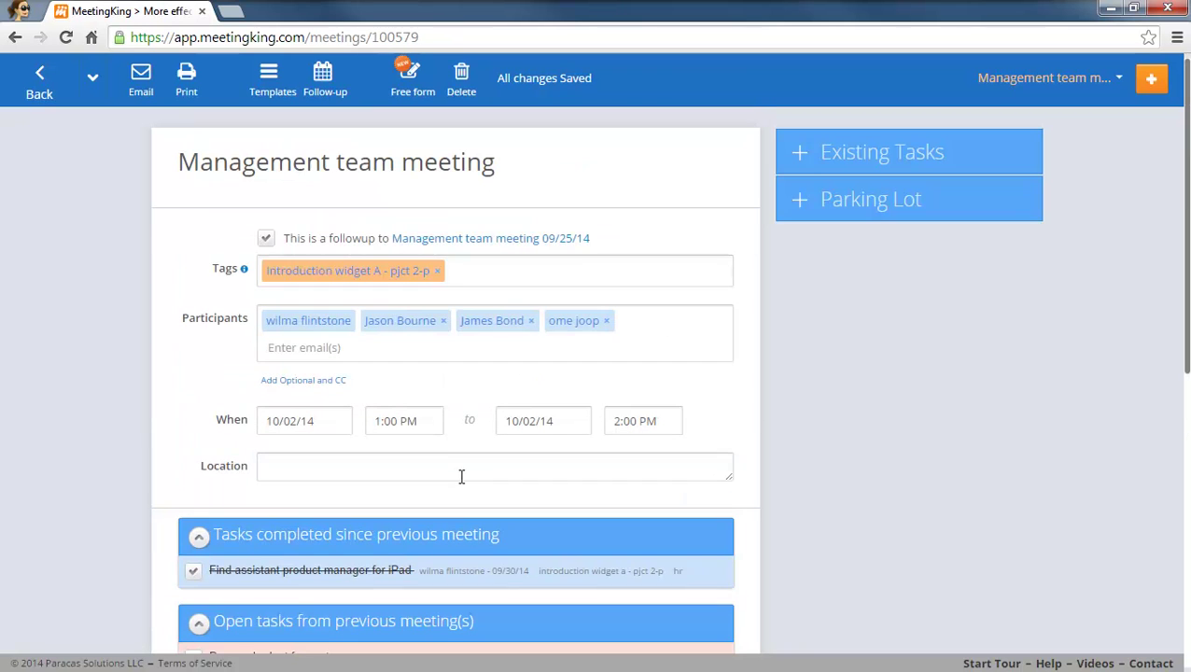
click(182, 161)
text(2nd)
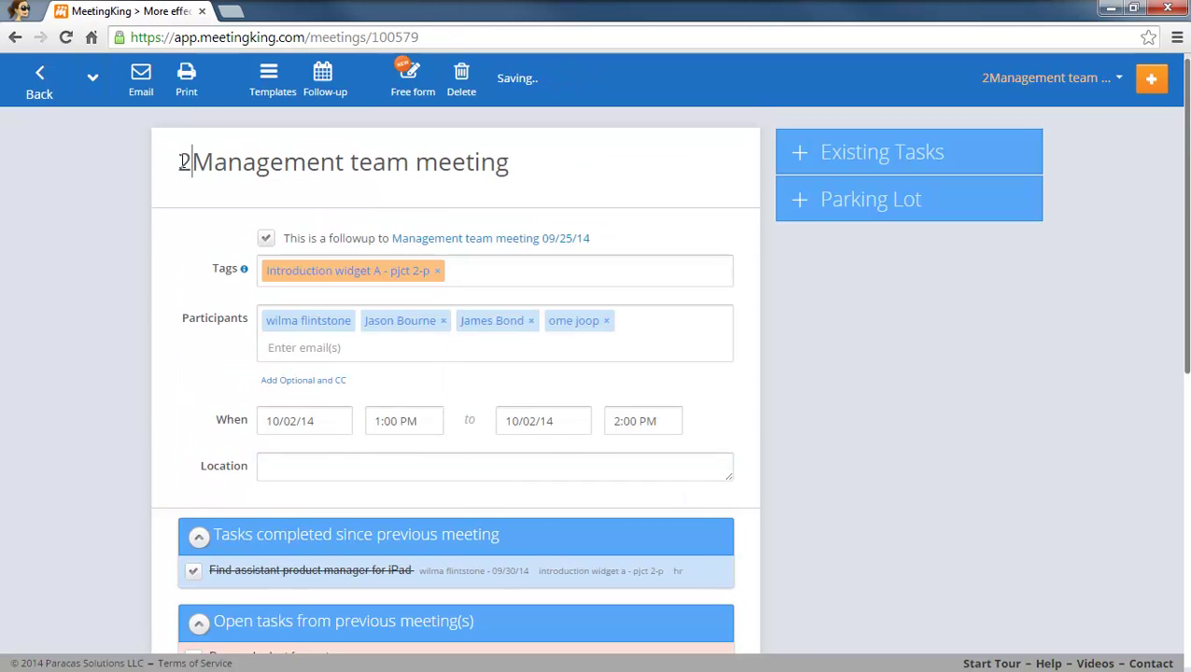
- Create the meeting's first topic with the title "sample topic"
scroll(319, 271, down, 4)
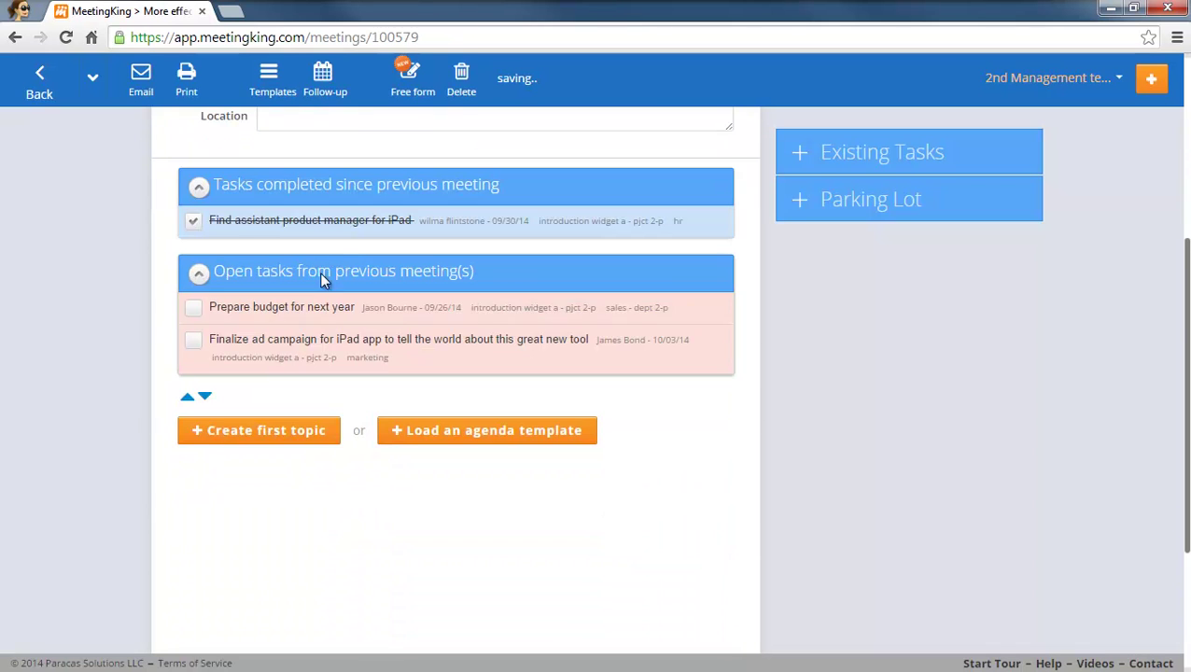
click(225, 446)
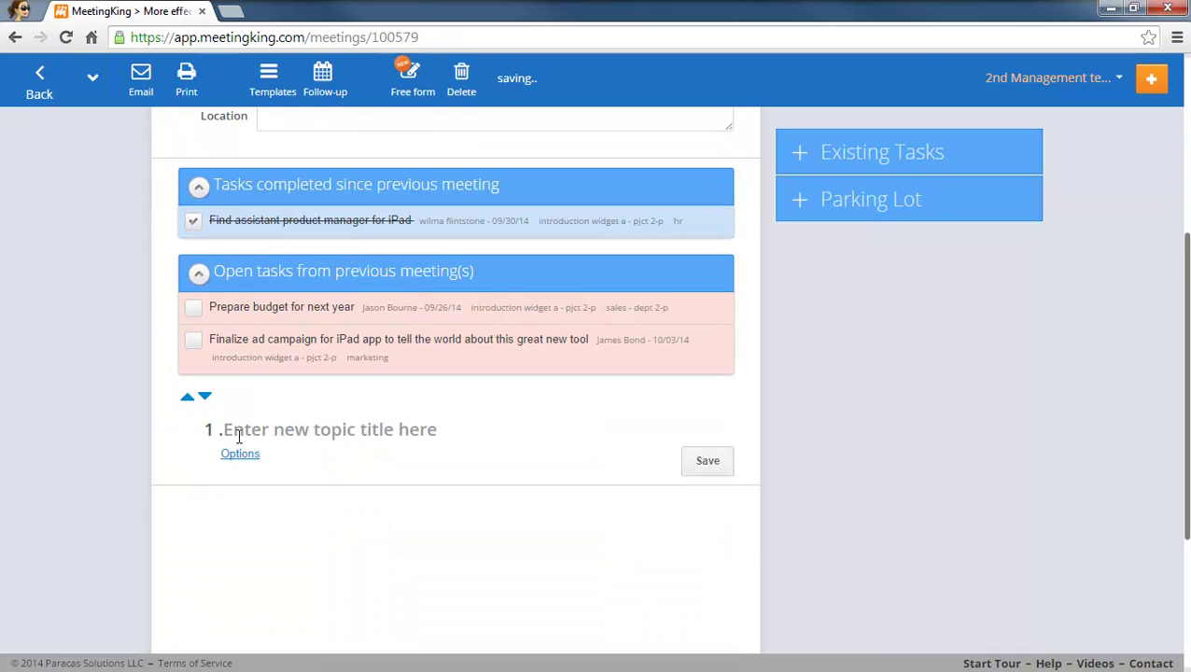
text(sample tp)
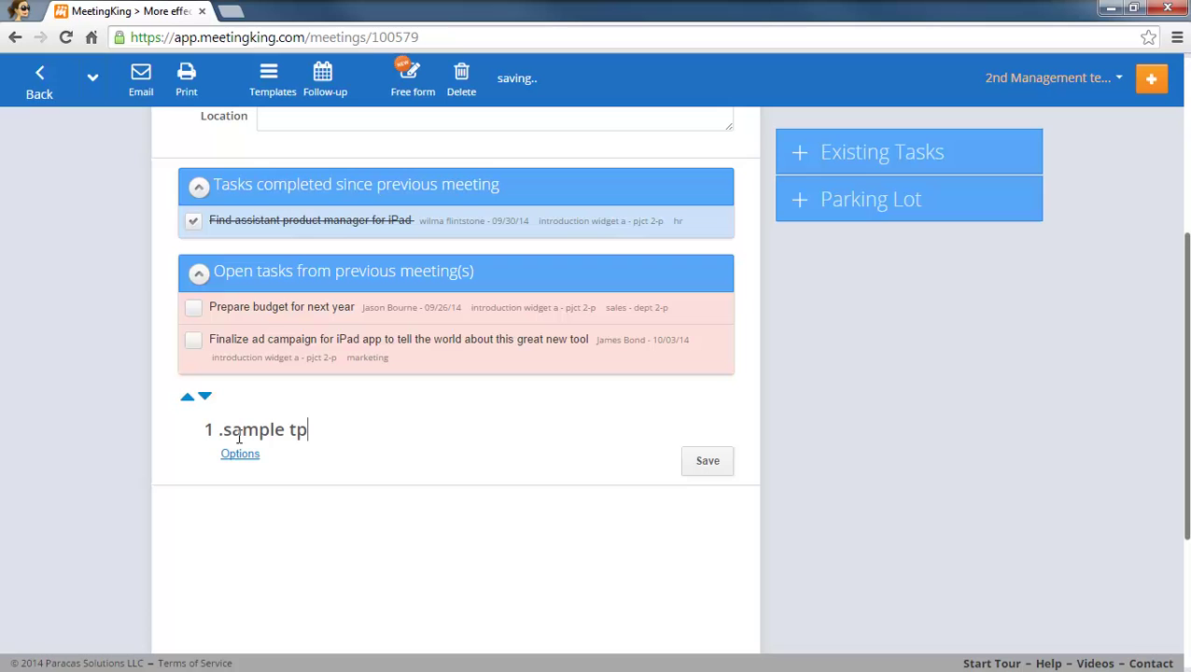
text(oic)
key(BackSpace)
key(BackSpace)
key(BackSpace)
key(BackSpace)
text(opic)
key(Return)
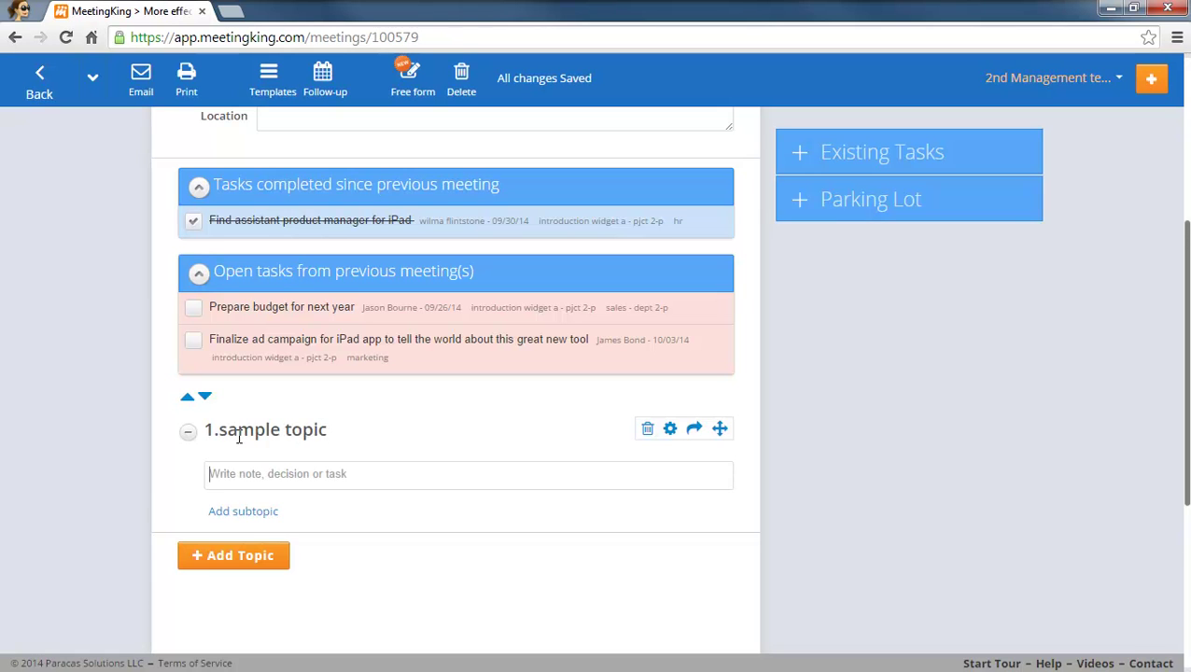
- Add the entry "sample task in 2nd meeting" under the sample topic and save it as a task
text(sam)
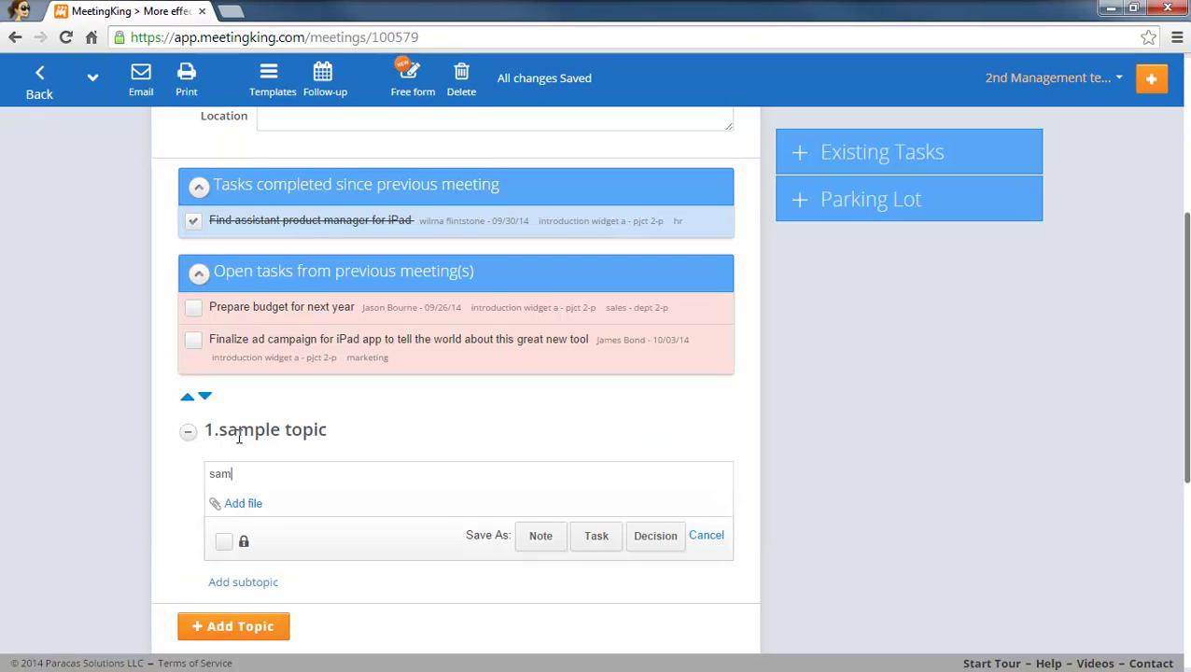
text(ple task in 2nd meeting)
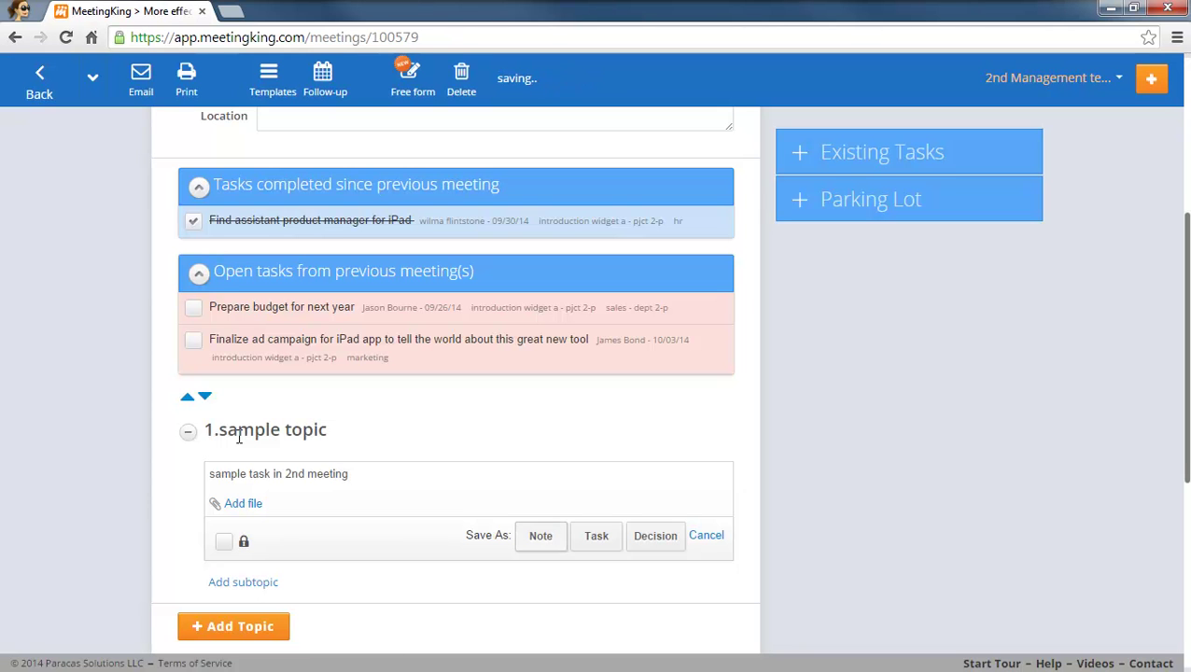
key(Return)
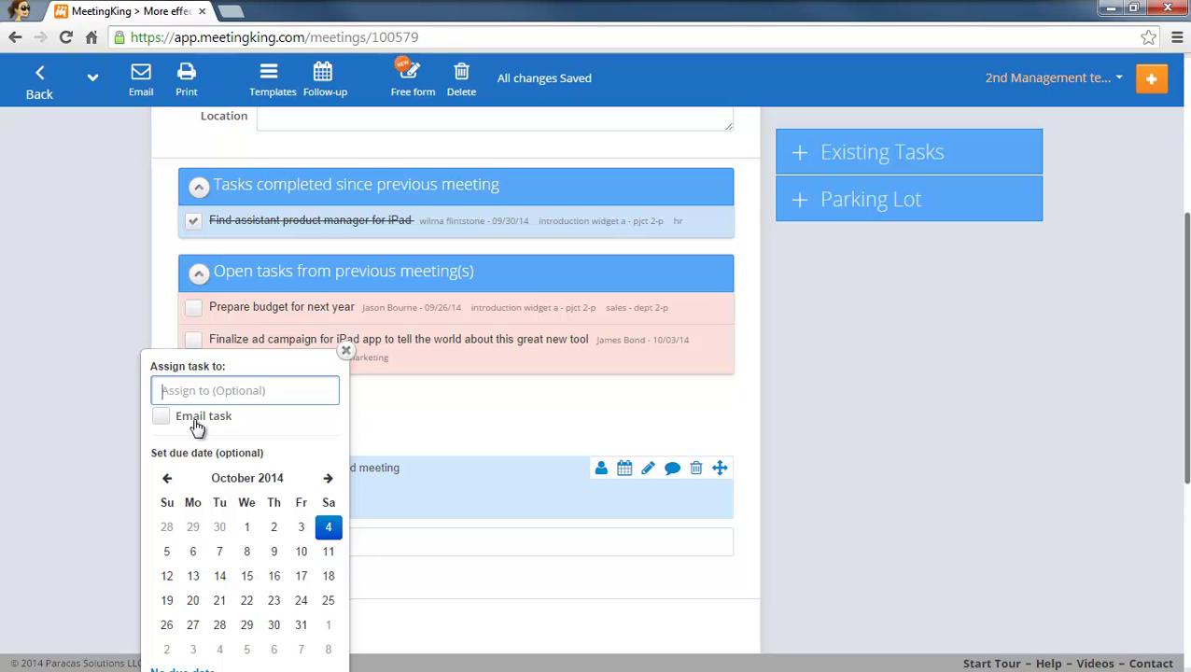
- Assign the sample task to the first listed participant with a due date of 10/08/14
text(wilm)
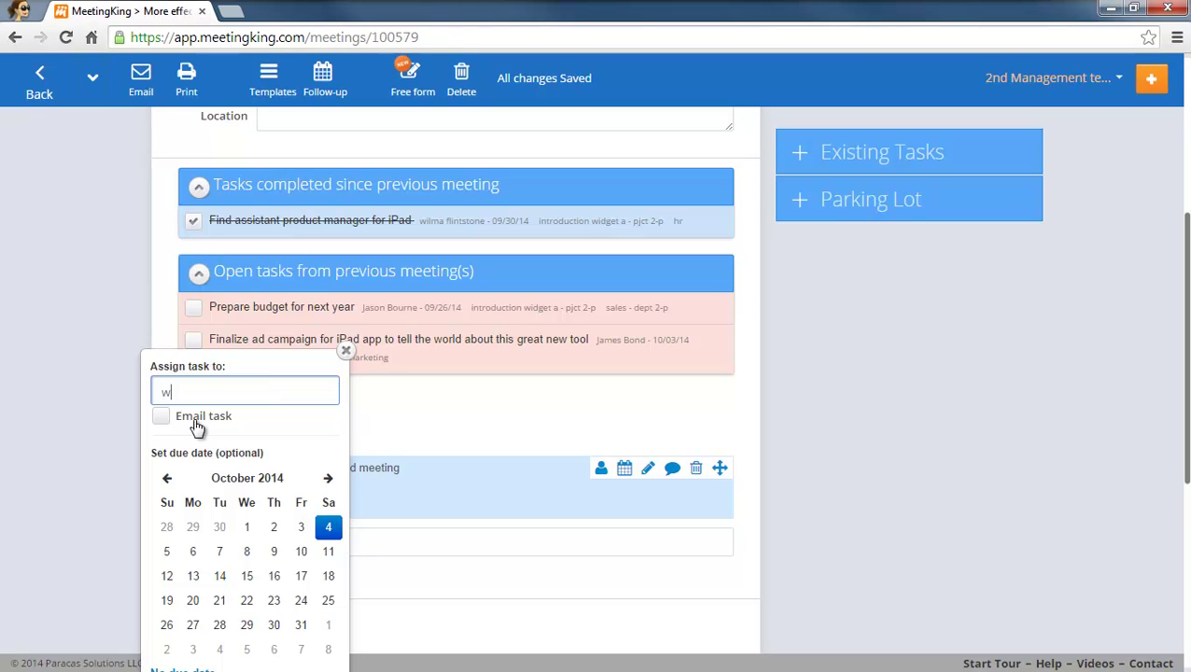
click(197, 421)
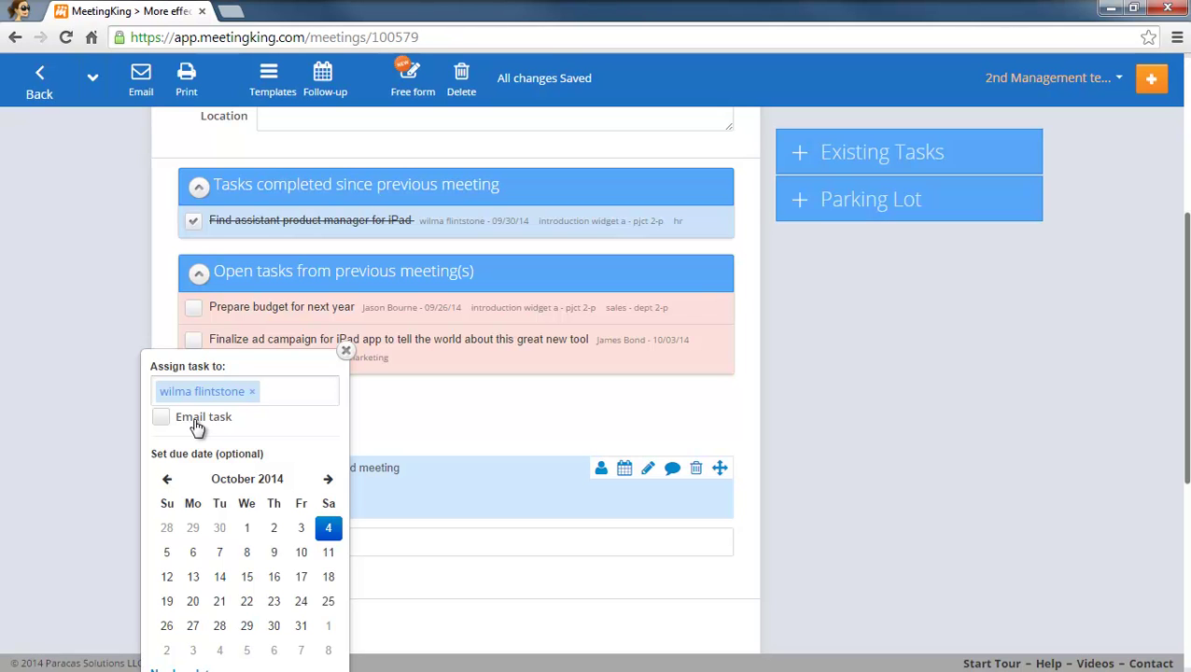
click(247, 552)
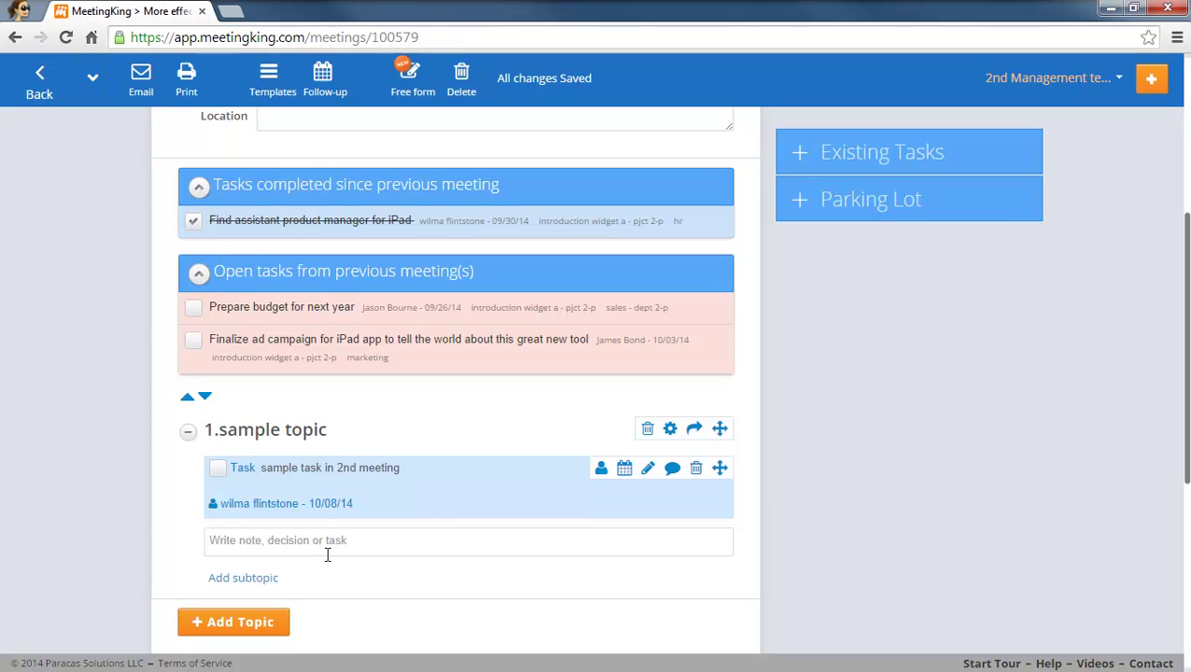
- Create a new meeting titled "3rd sample meeting" and link it back to the 2nd Management team meeting
scroll(398, 554, up, 4)
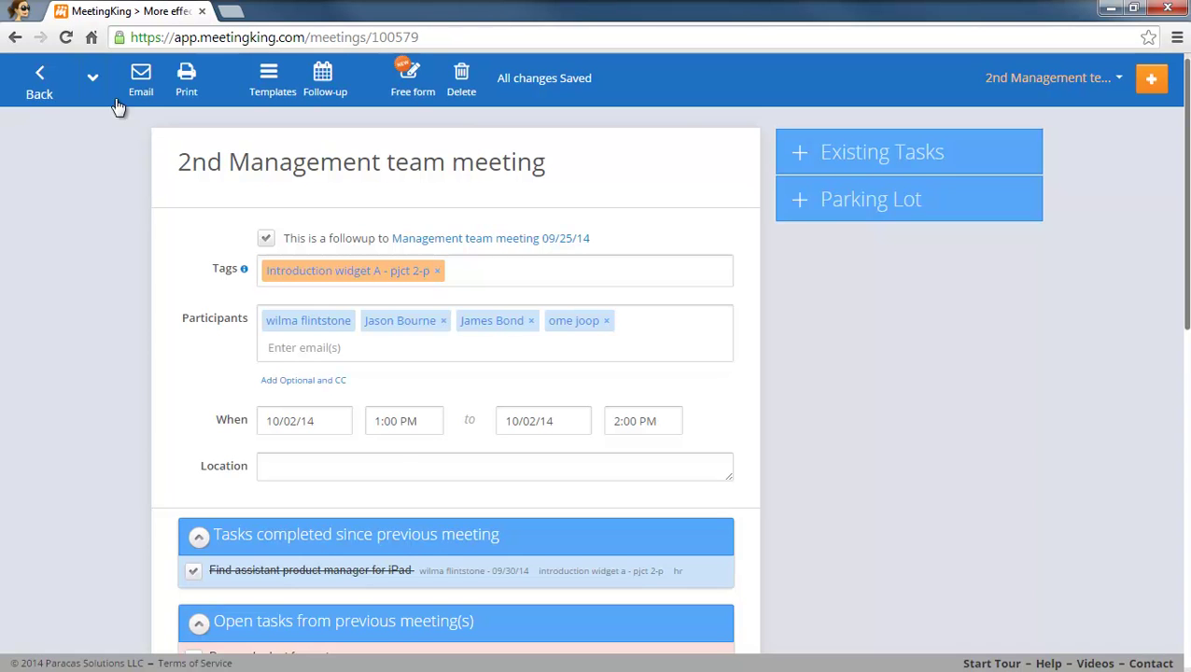
click(40, 74)
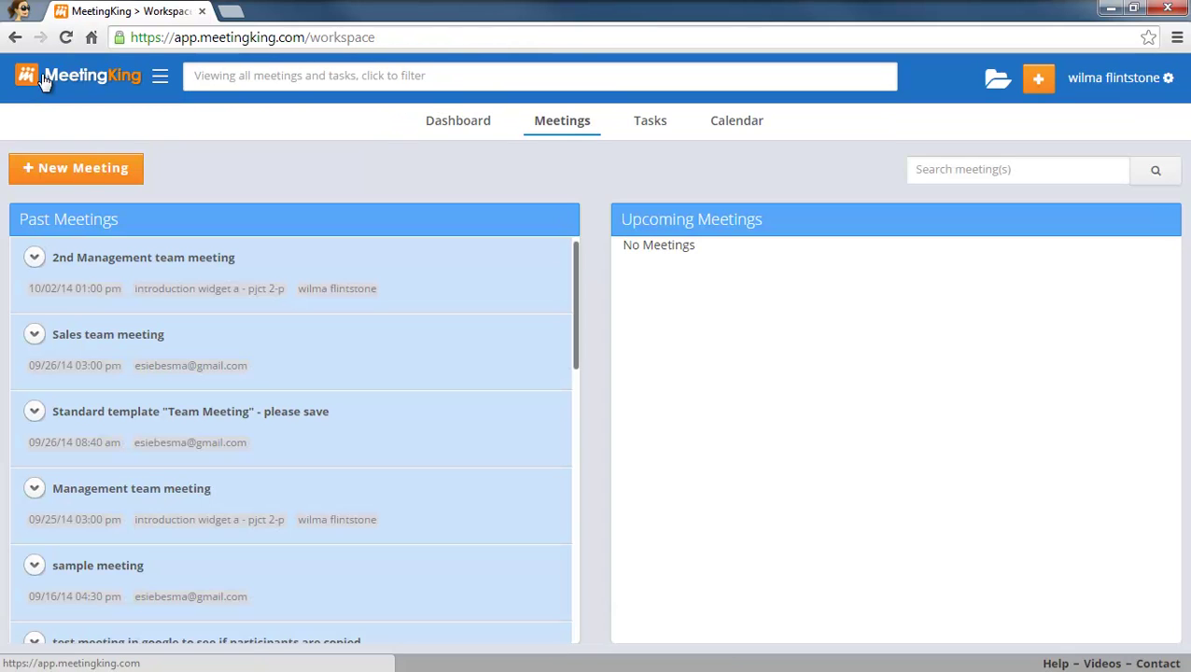
click(94, 171)
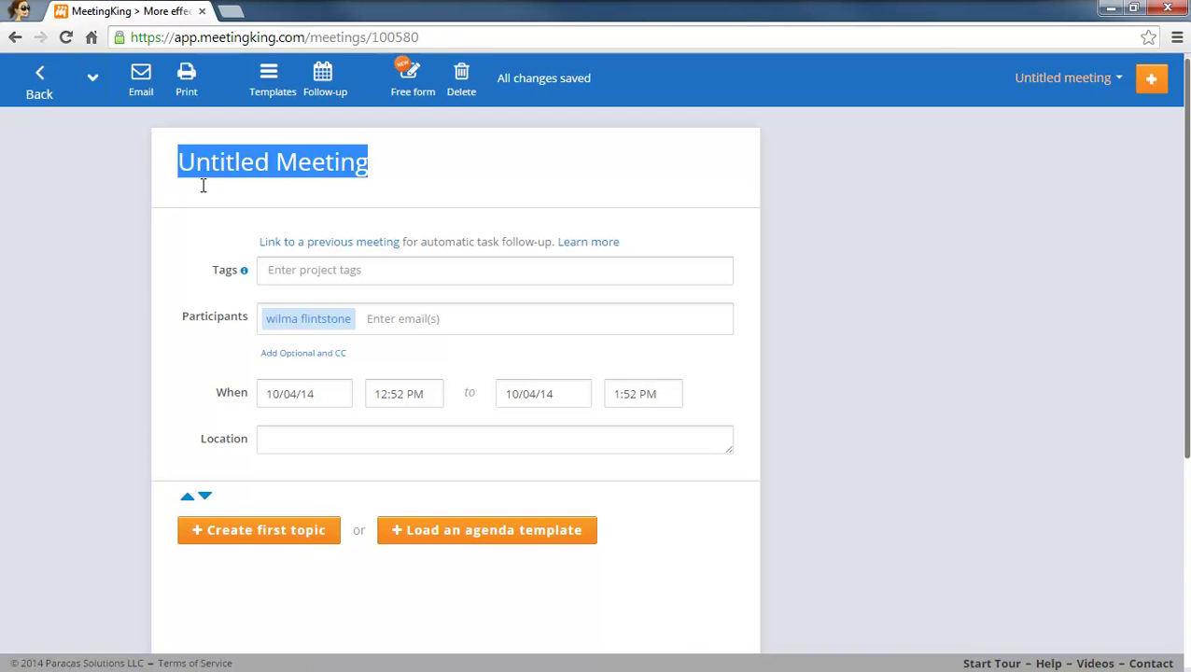
text(3rd sample )
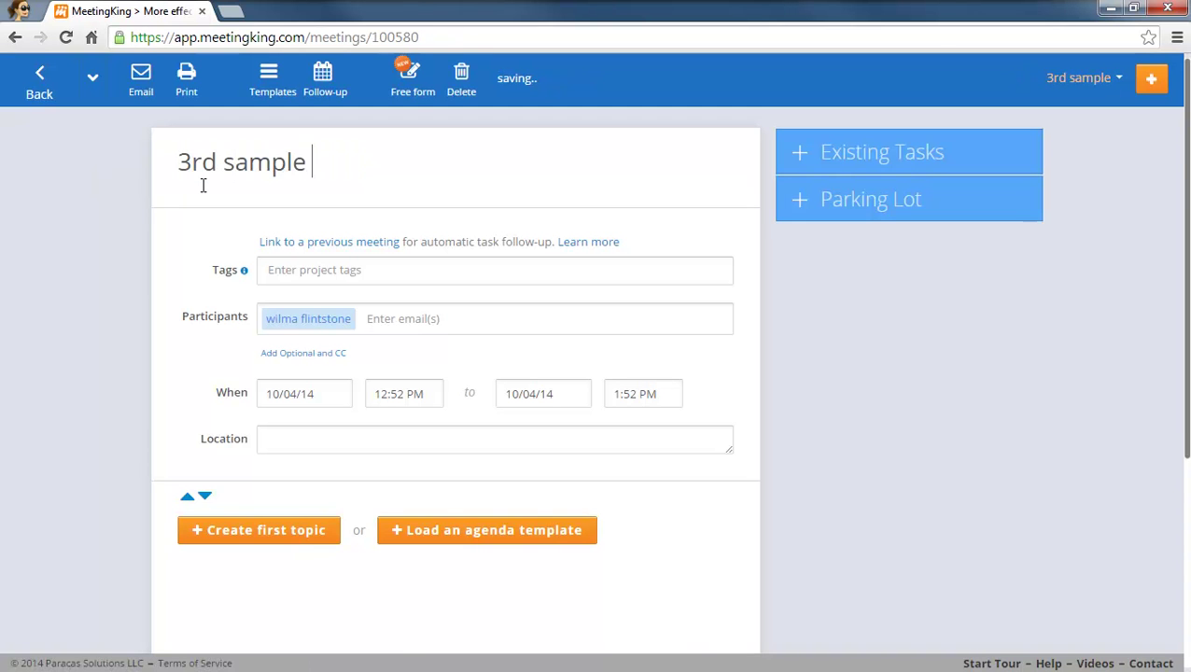
text(meeting)
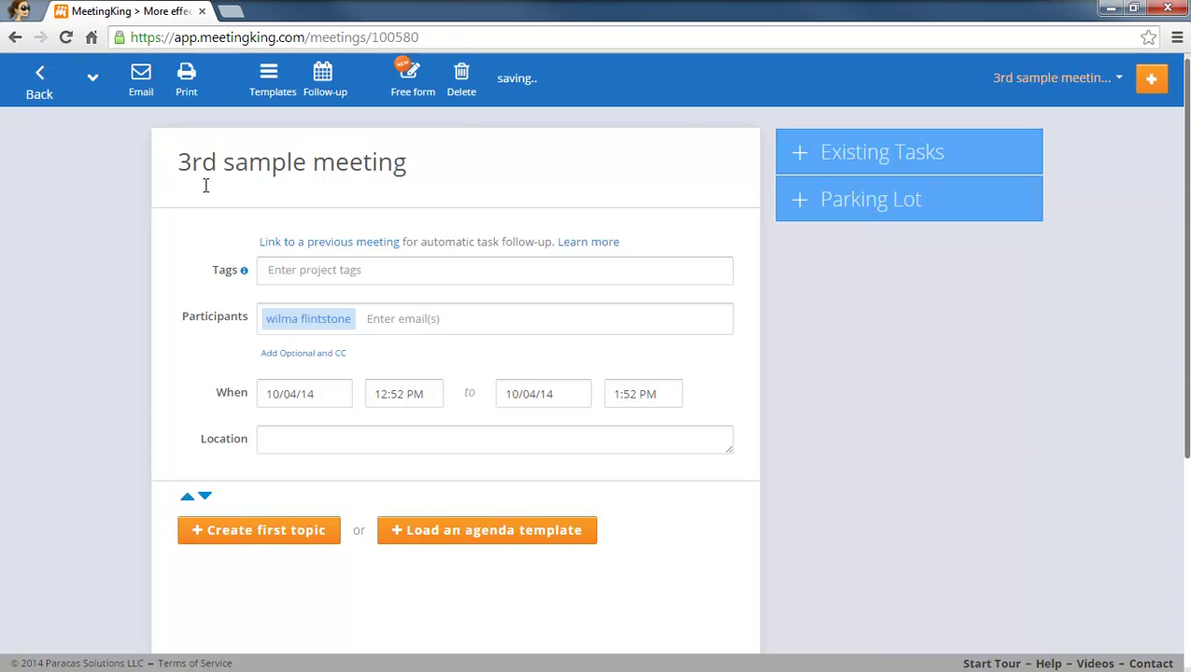
click(328, 240)
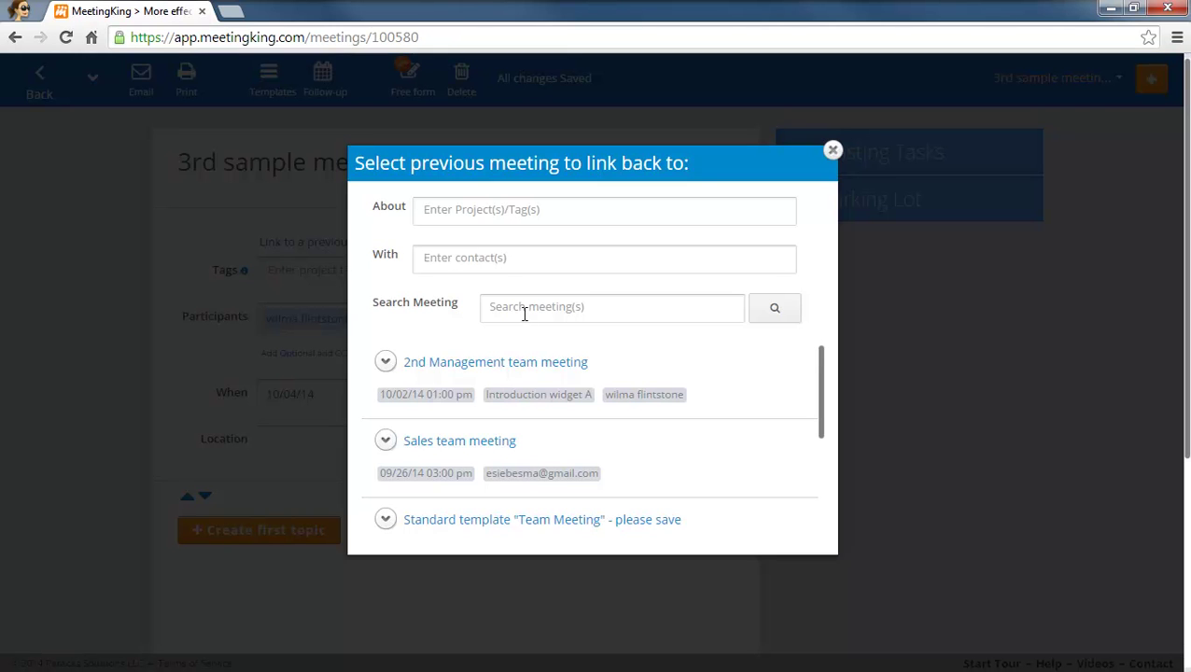
click(487, 364)
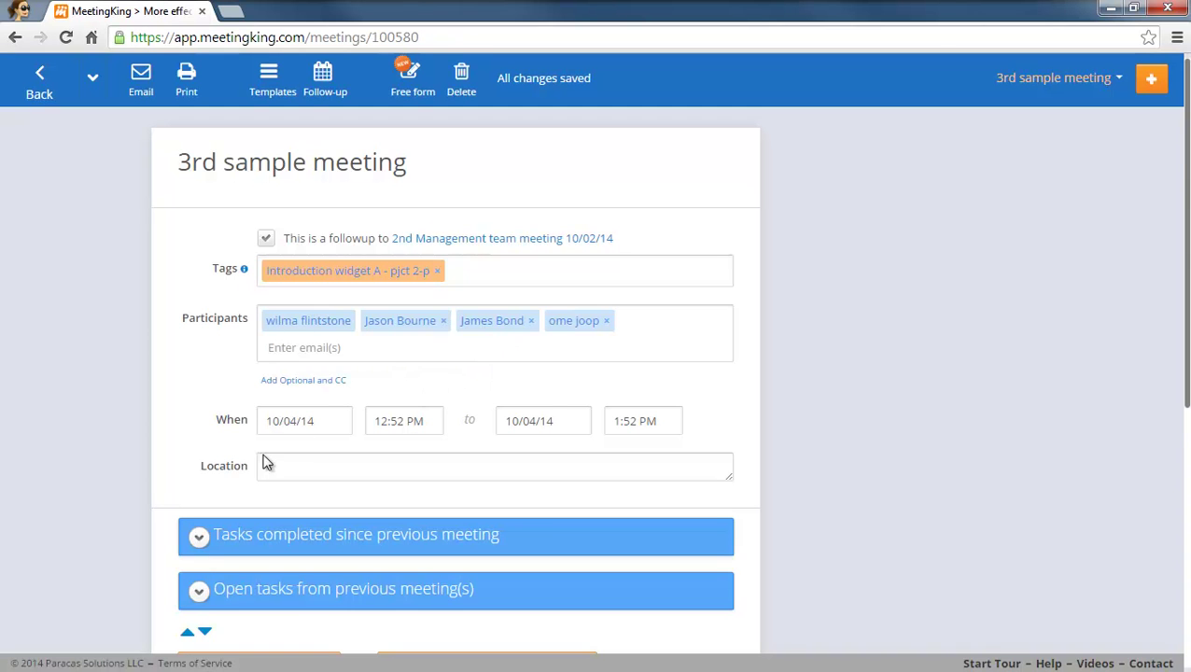
- Review the completed and open tasks carried into the 3rd sample meeting, leaving only the open tasks list expanded
click(199, 538)
scroll(576, 516, down, 2)
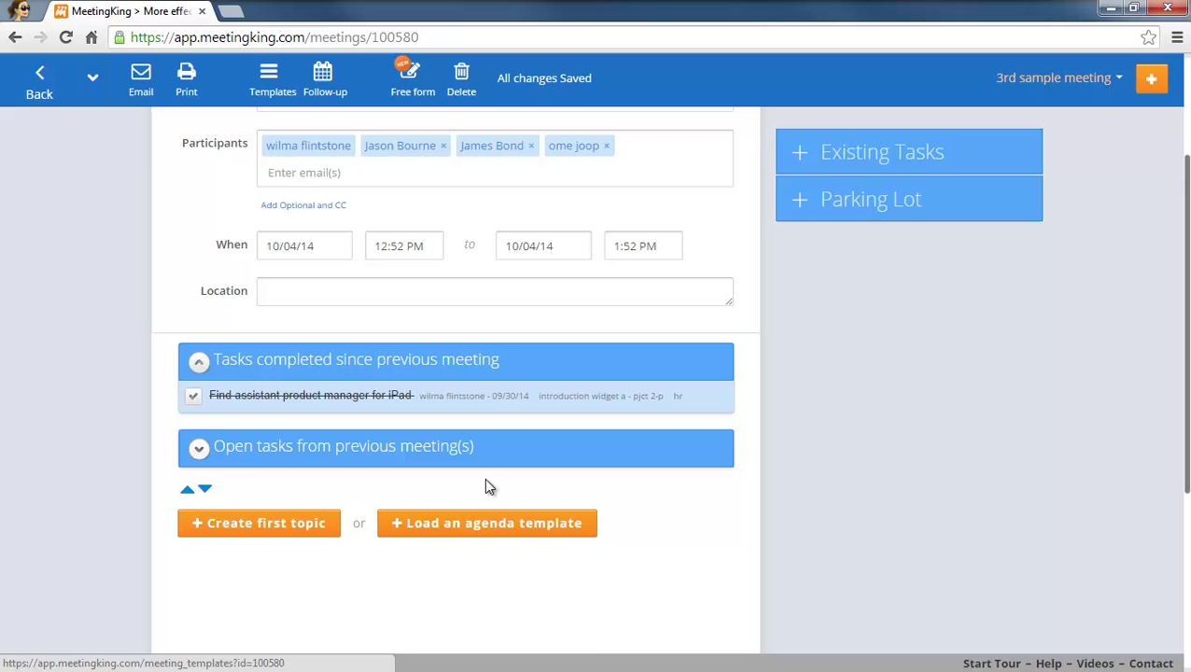
click(199, 450)
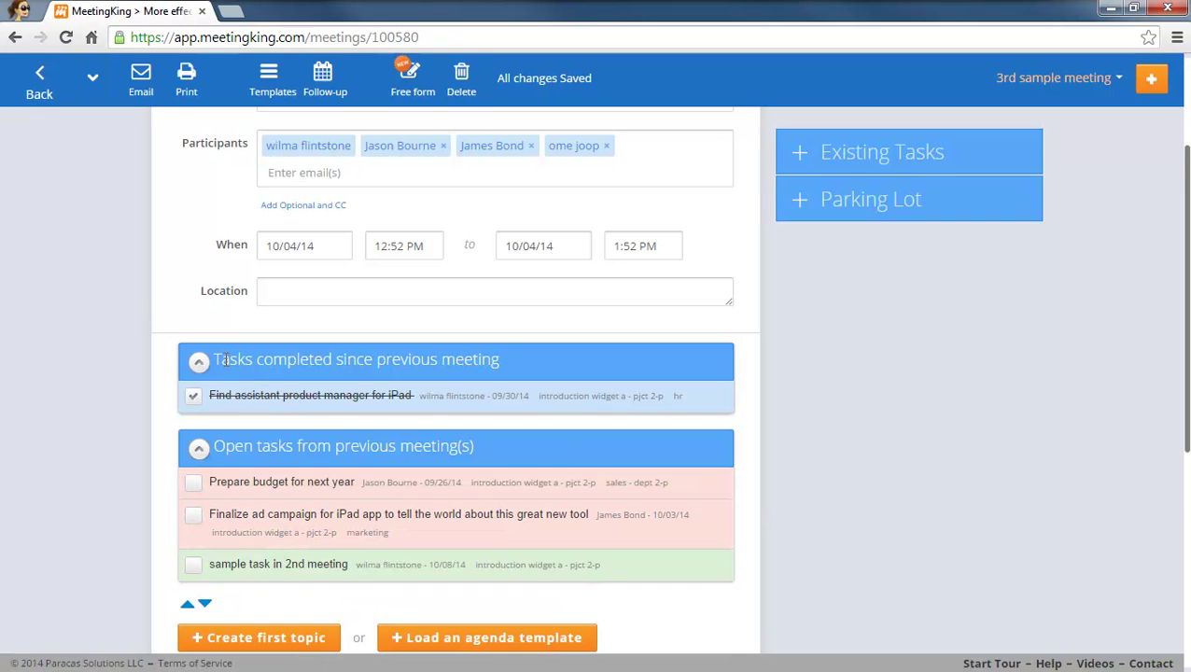
click(198, 364)
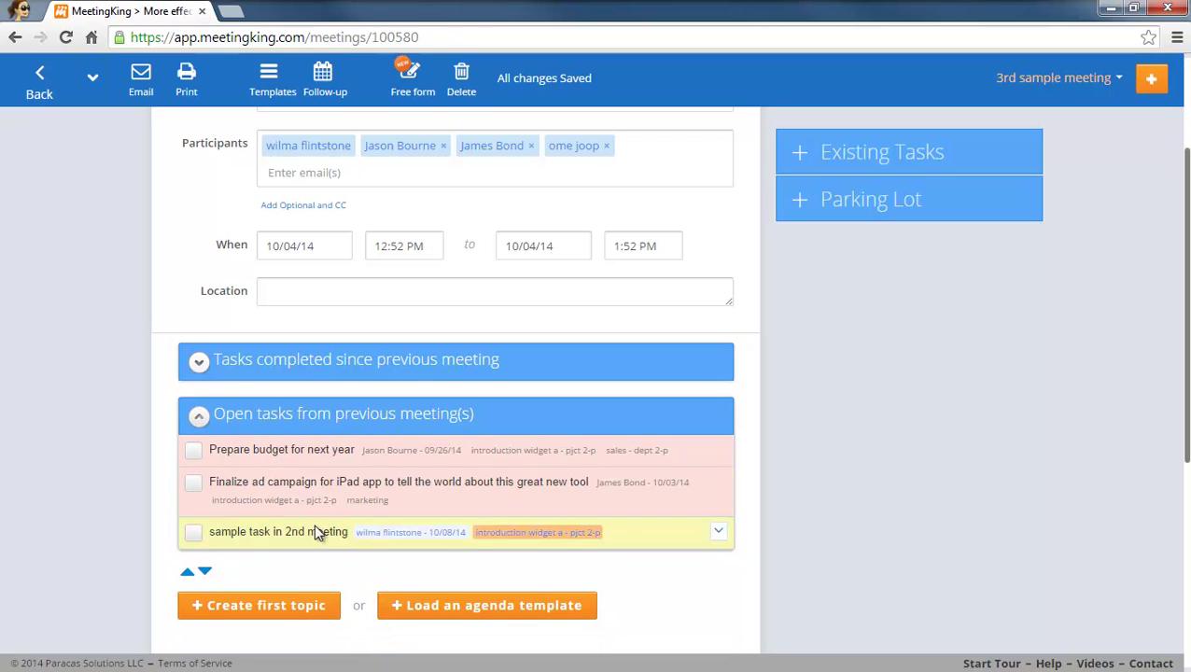